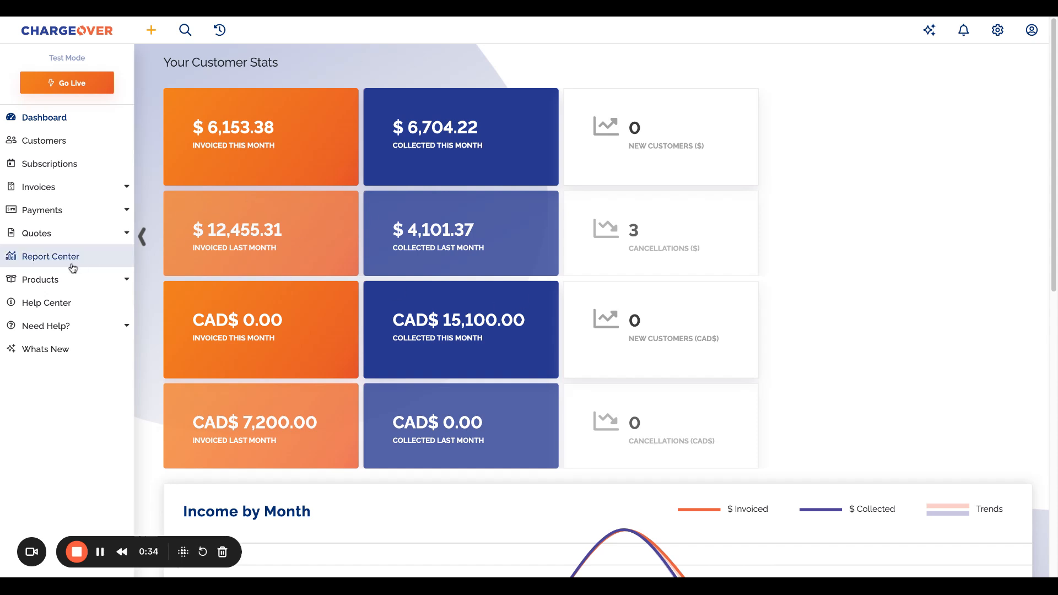
Open the Invoices with Products report from the Report Center and remove its customer status filter.
left_click(91, 262)
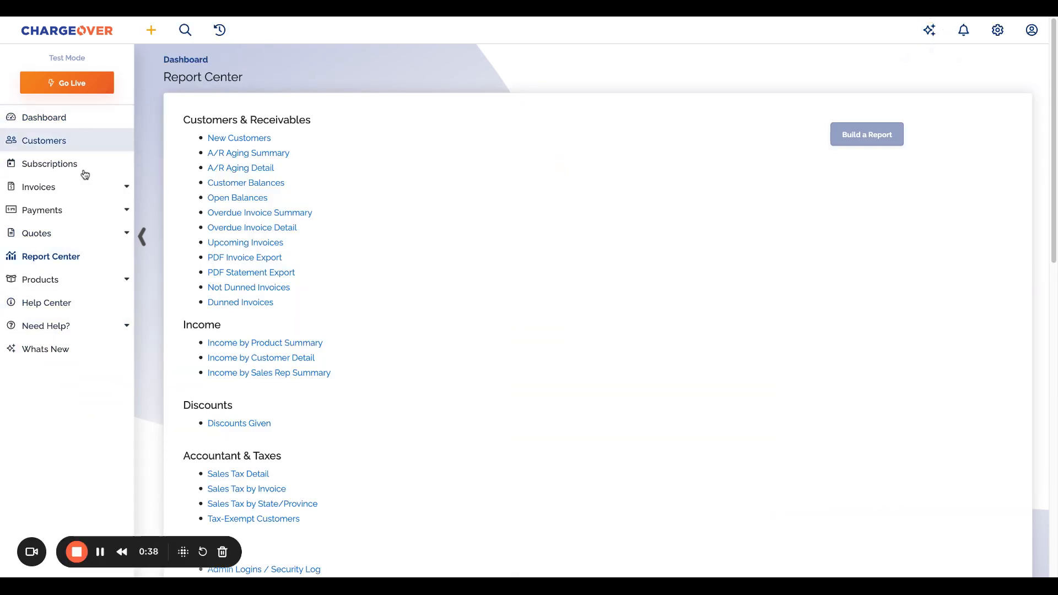
scroll(374, 387, "down", 13)
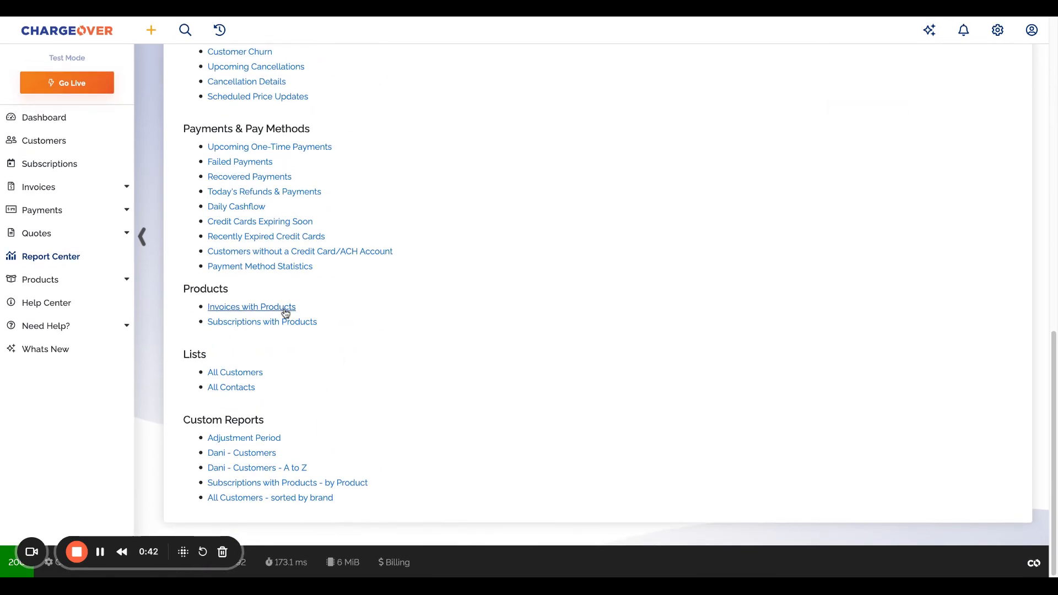
left_click(285, 309)
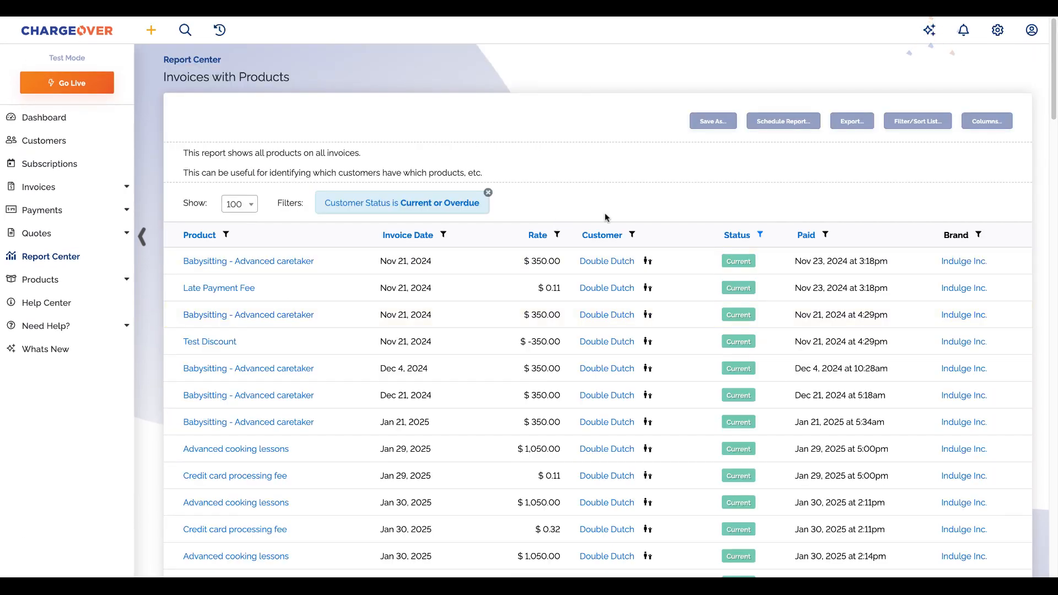
left_click(488, 193)
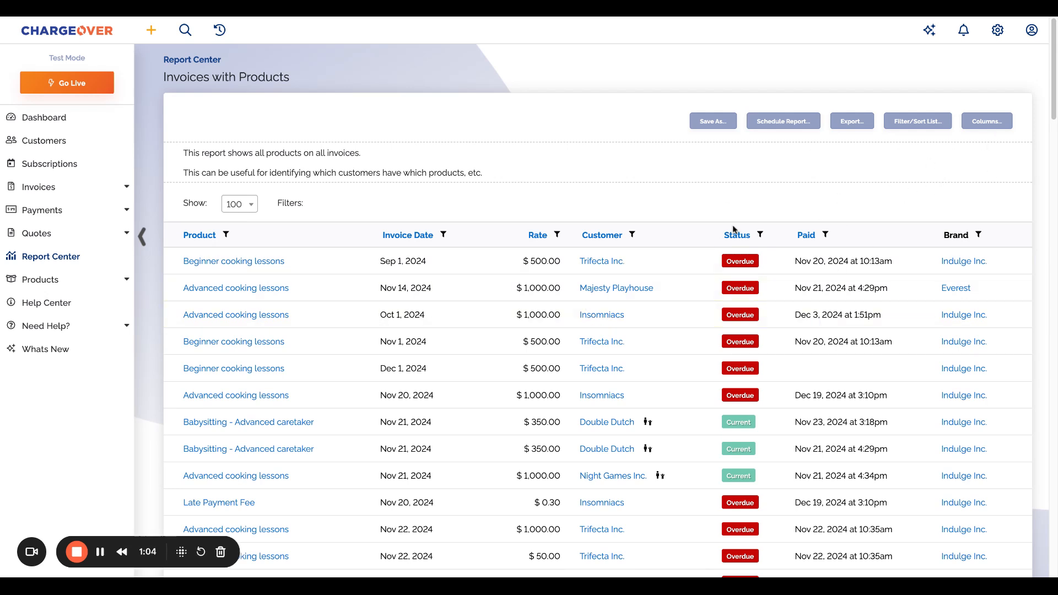
Deselect the customer Status column in the report's column selection and look through the other available columns.
left_click(984, 123)
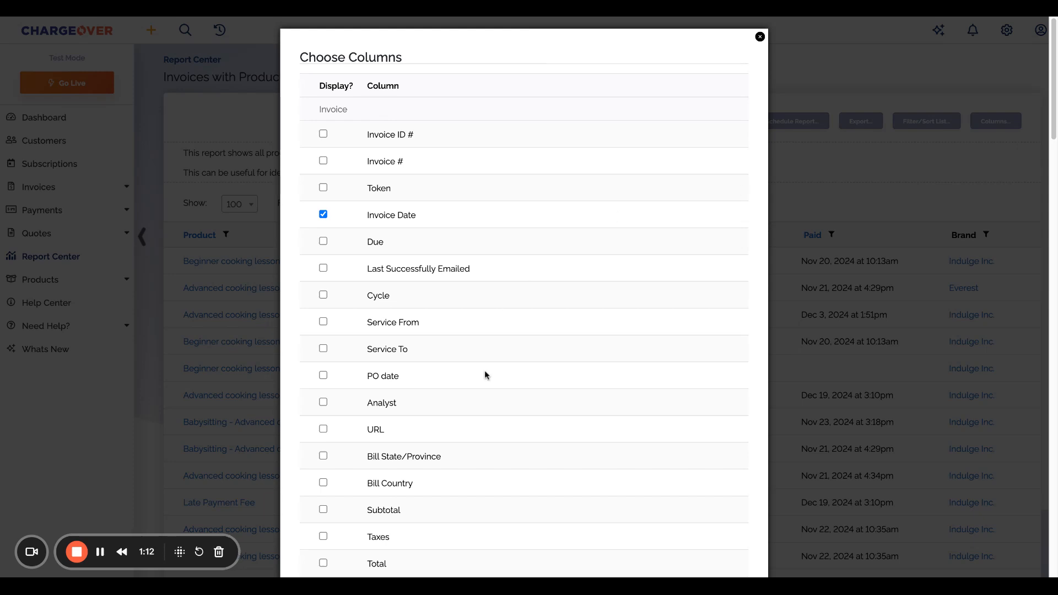
scroll(484, 370, "down", 10)
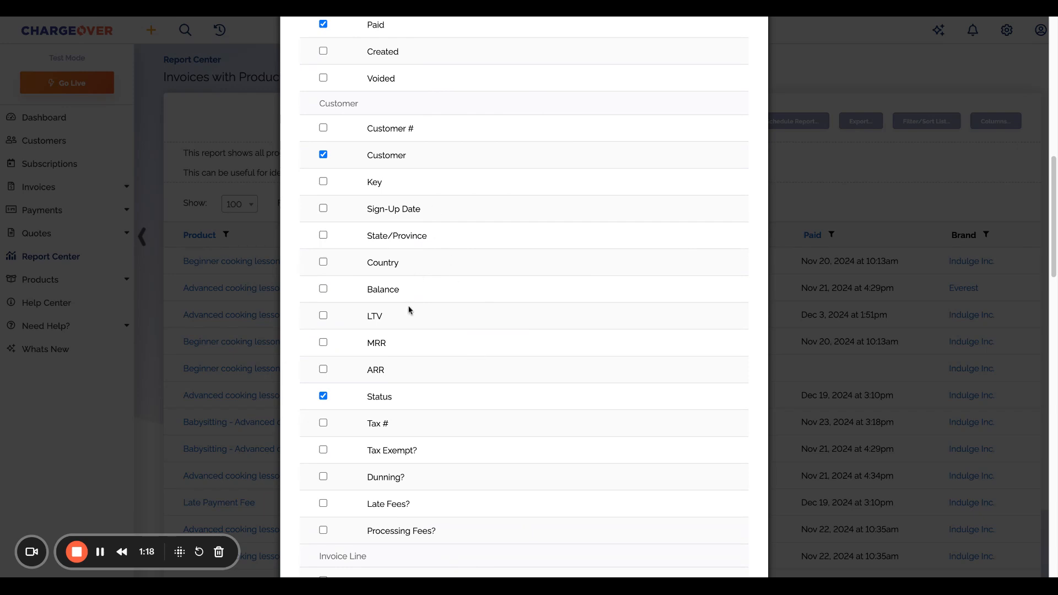
scroll(408, 311, "down", 2)
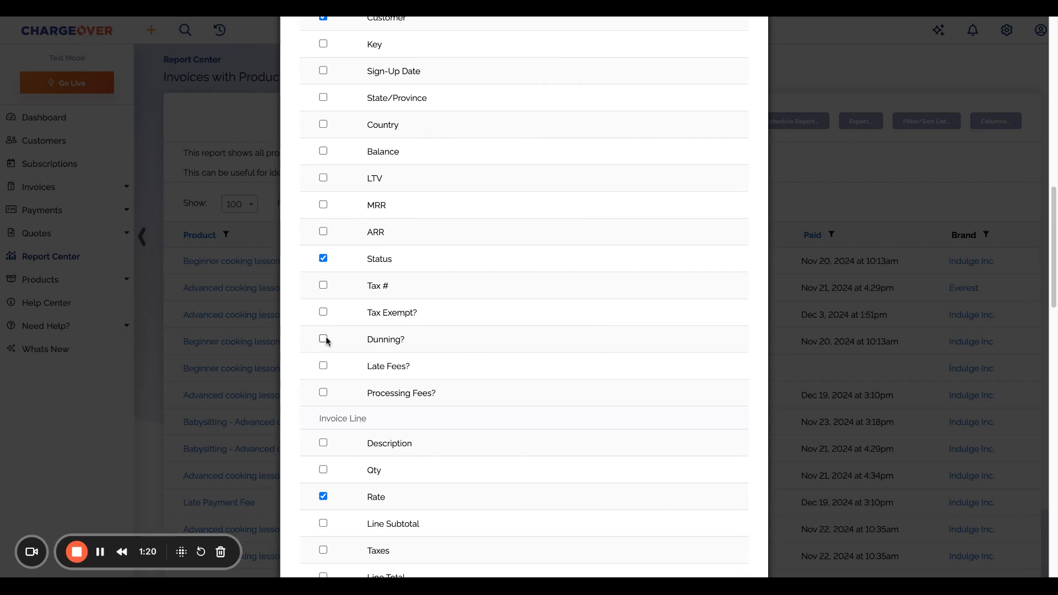
left_click(324, 259)
scroll(363, 283, "down", 1)
scroll(370, 303, "down", 15)
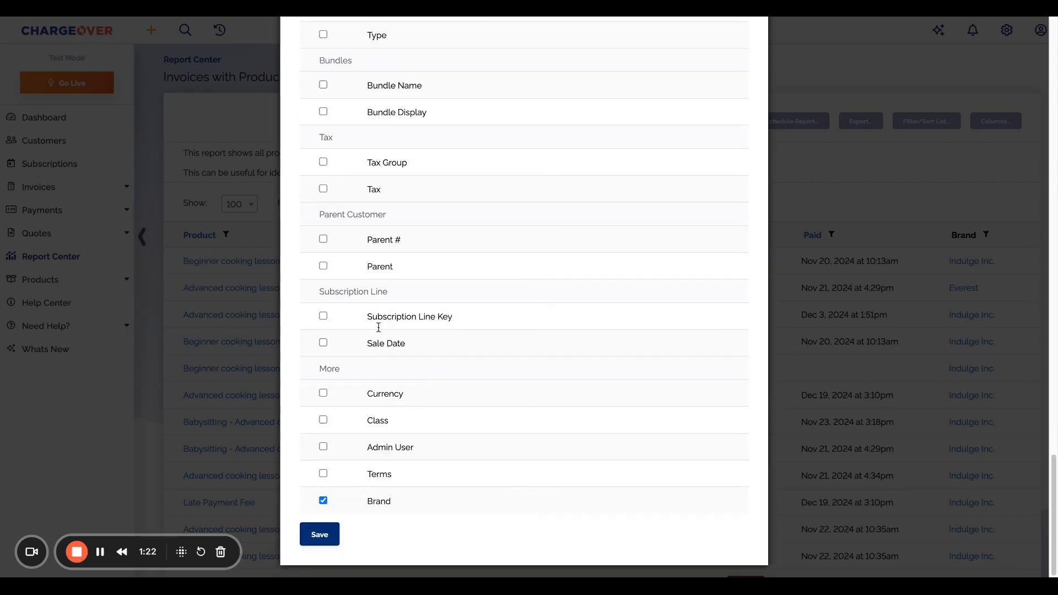
scroll(374, 312, "up", 8)
scroll(375, 312, "up", 4)
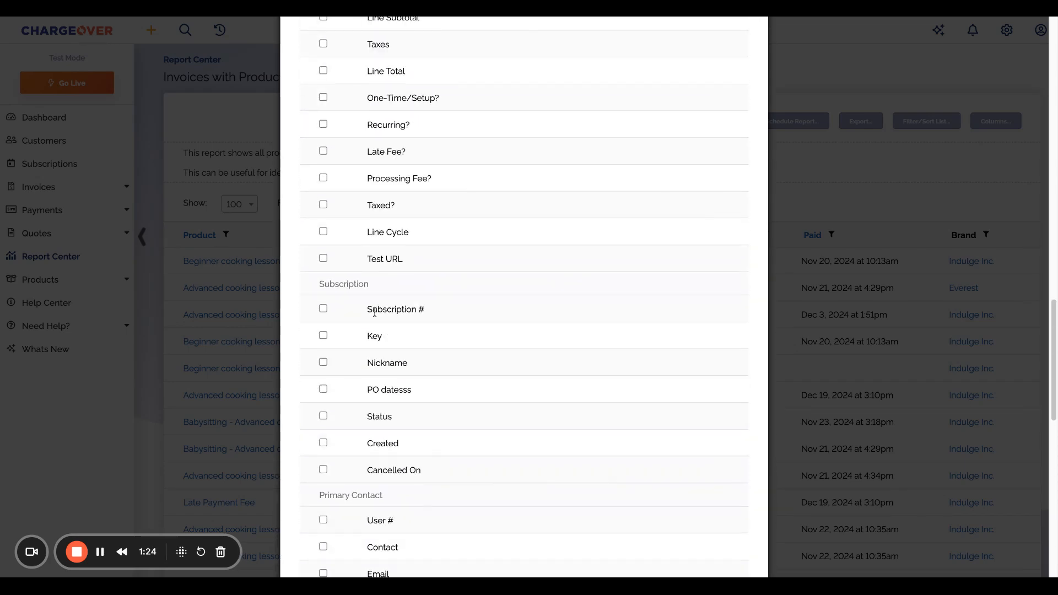
scroll(375, 312, "up", 9)
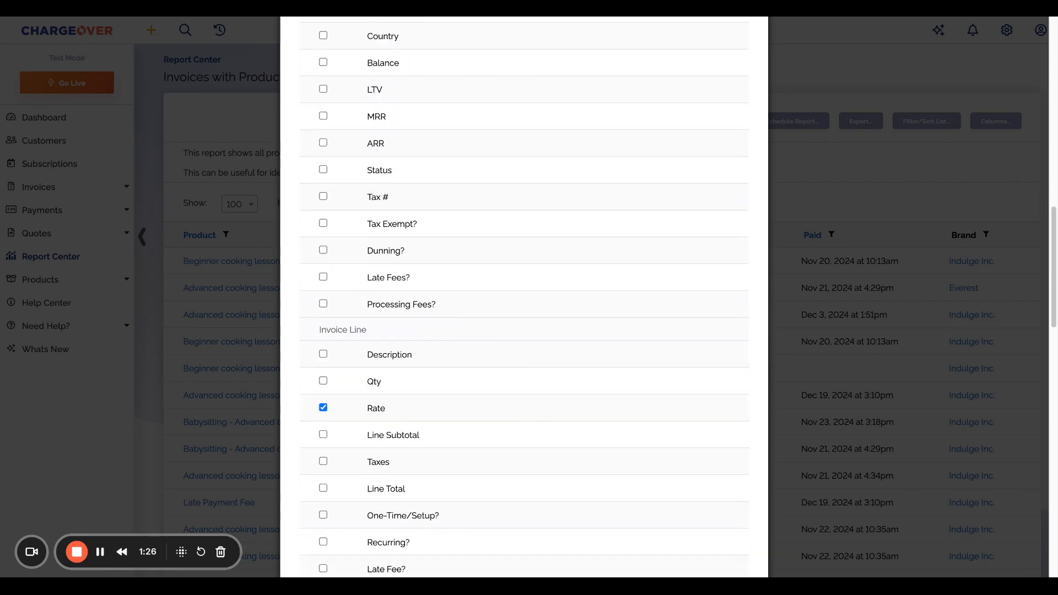
scroll(366, 108, "up", 3)
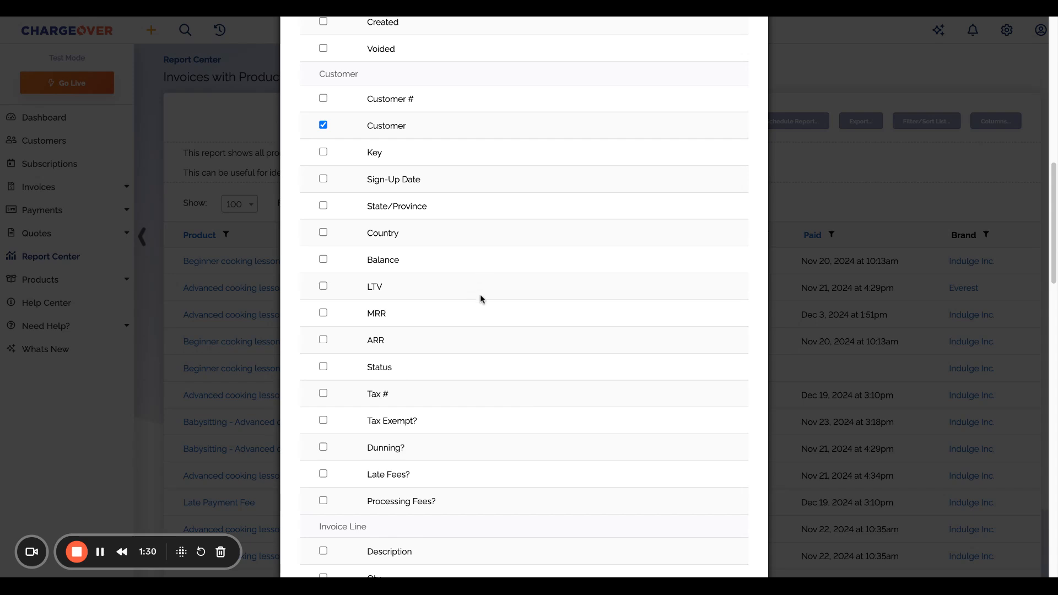
Select the customer Status column for display again and save the report's column selection.
scroll(491, 392, "down", 4)
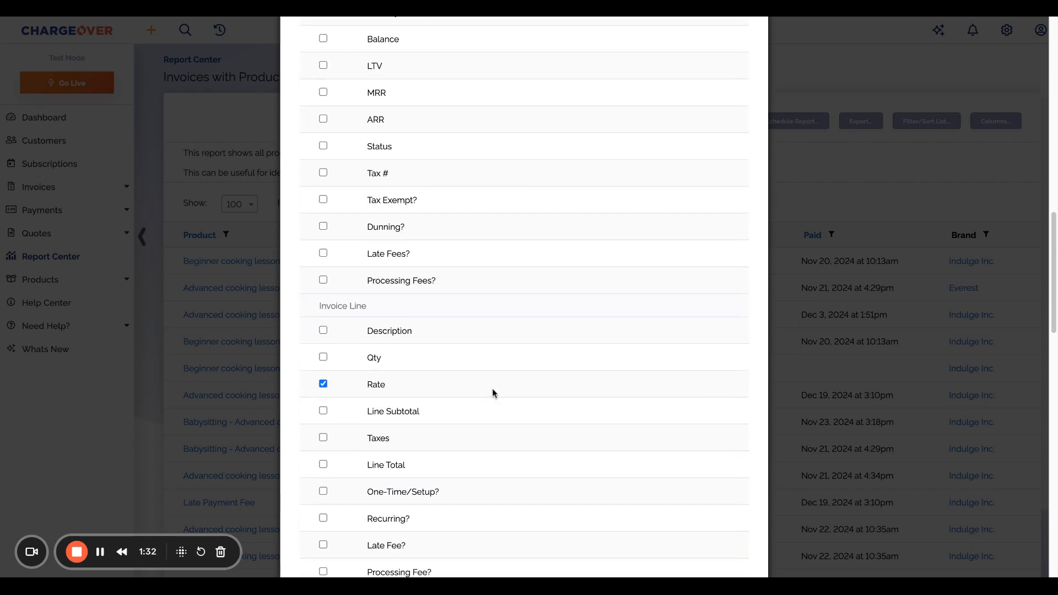
scroll(491, 392, "up", 4)
left_click(323, 353)
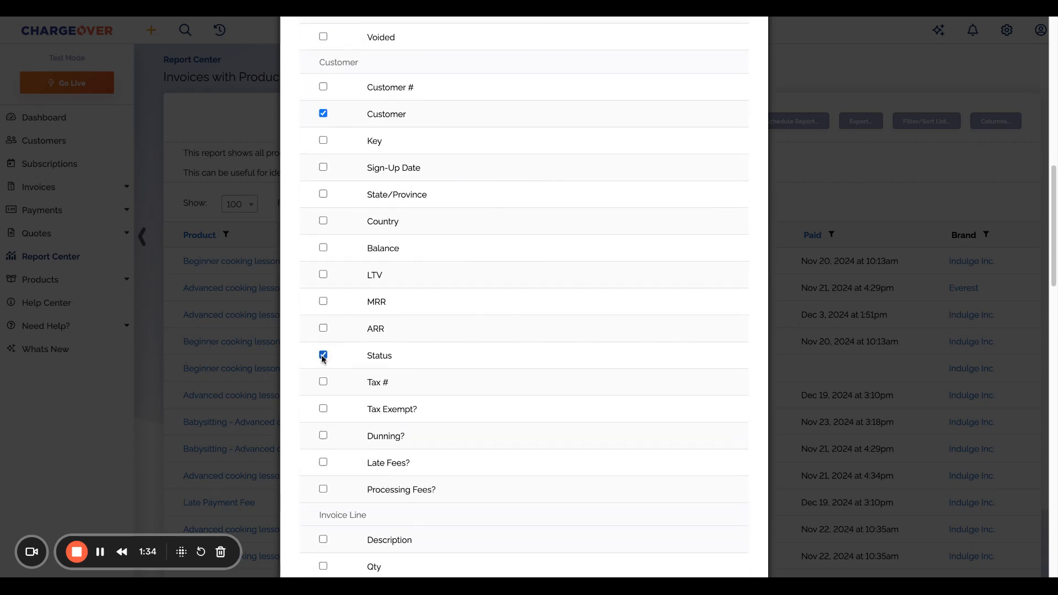
scroll(457, 404, "down", 1)
scroll(458, 404, "down", 15)
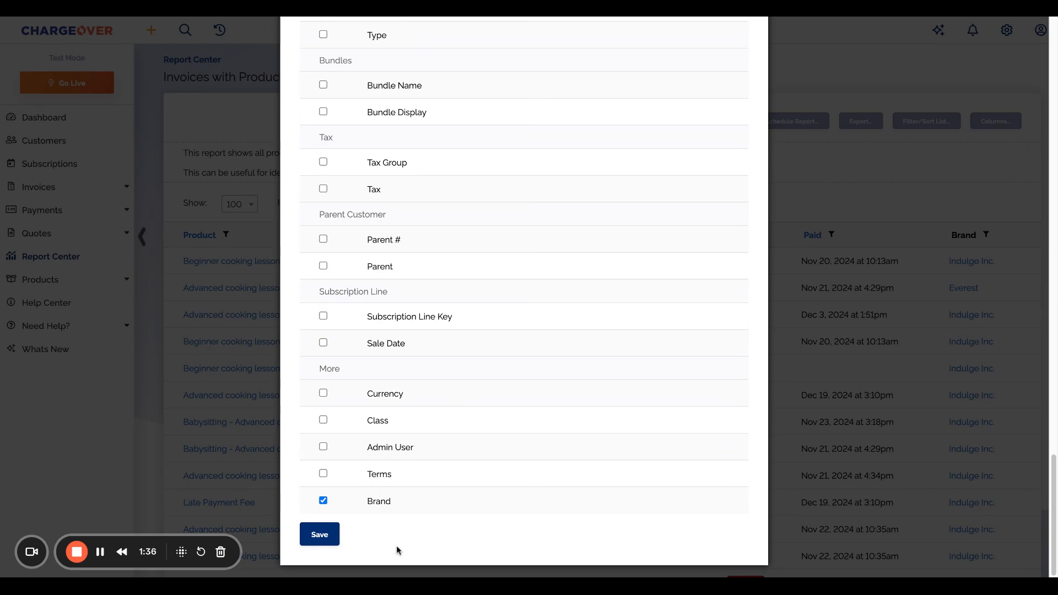
left_click(320, 534)
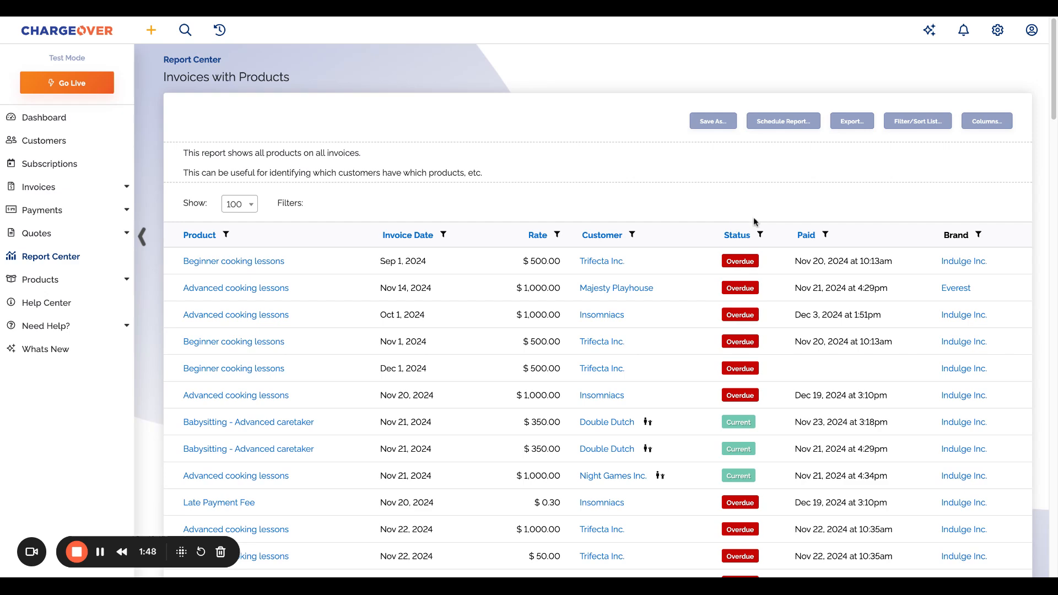
Filter the report to customers whose status is Current or Overdue.
left_click(760, 234)
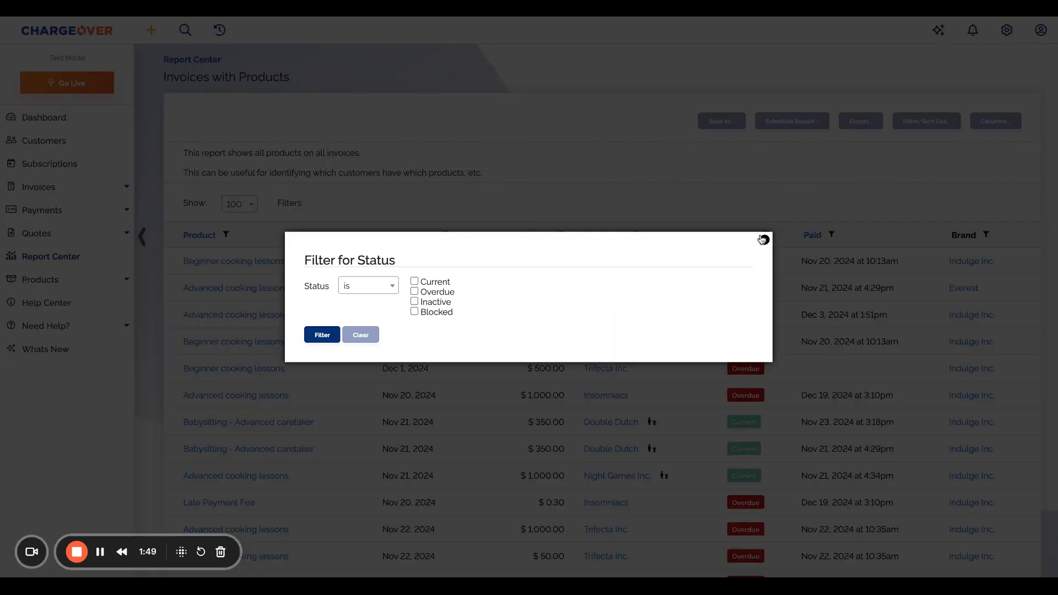
left_click(414, 281)
left_click(414, 292)
left_click(320, 338)
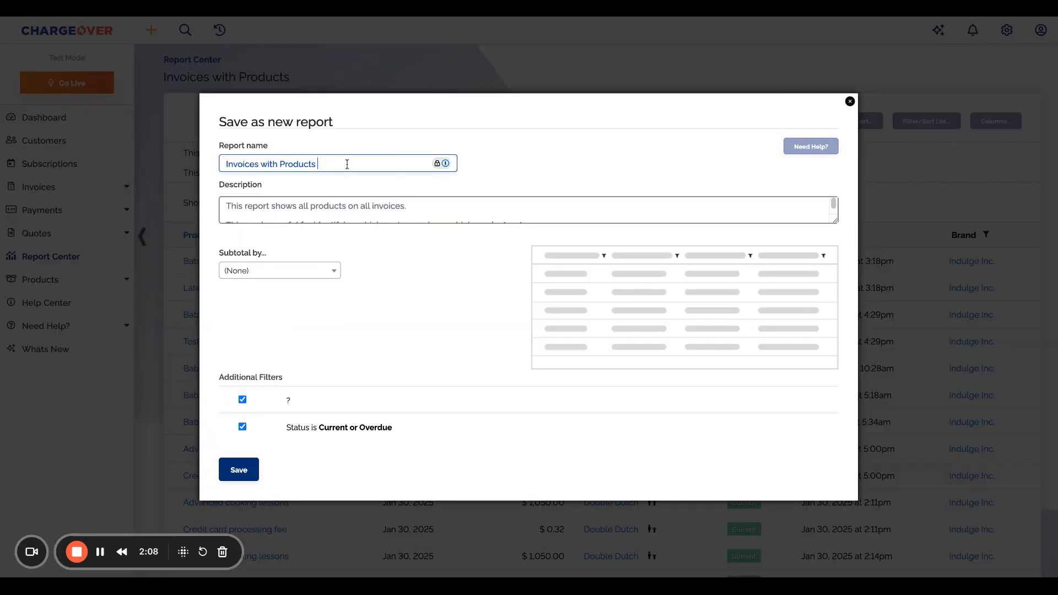
Name the new report "Invoices with Products - filtered by brand and product name".
type("- filtered by")
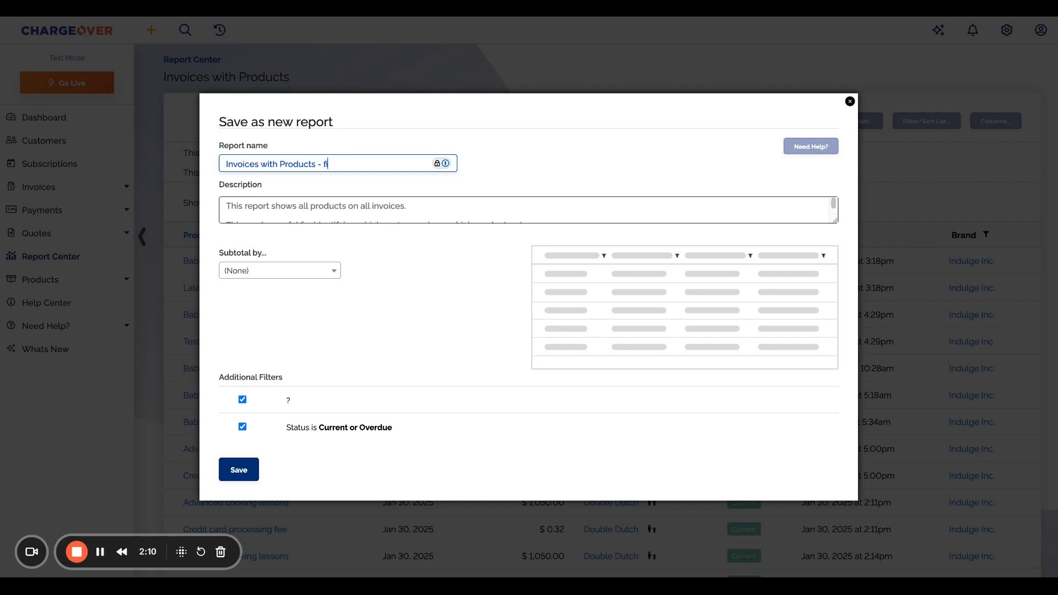
type(" brand and produ")
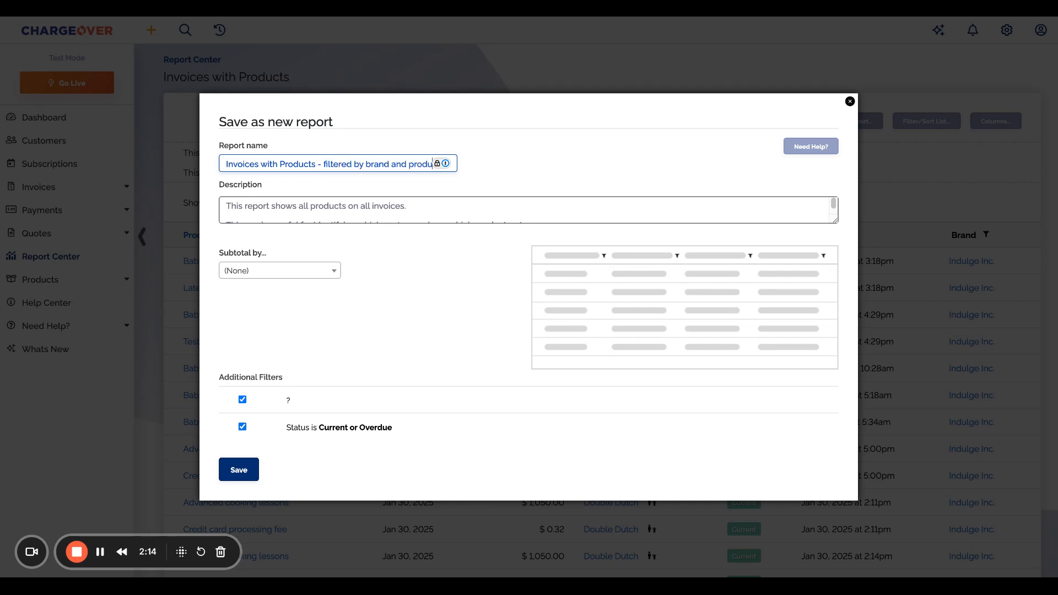
type("ct name")
left_click(484, 163)
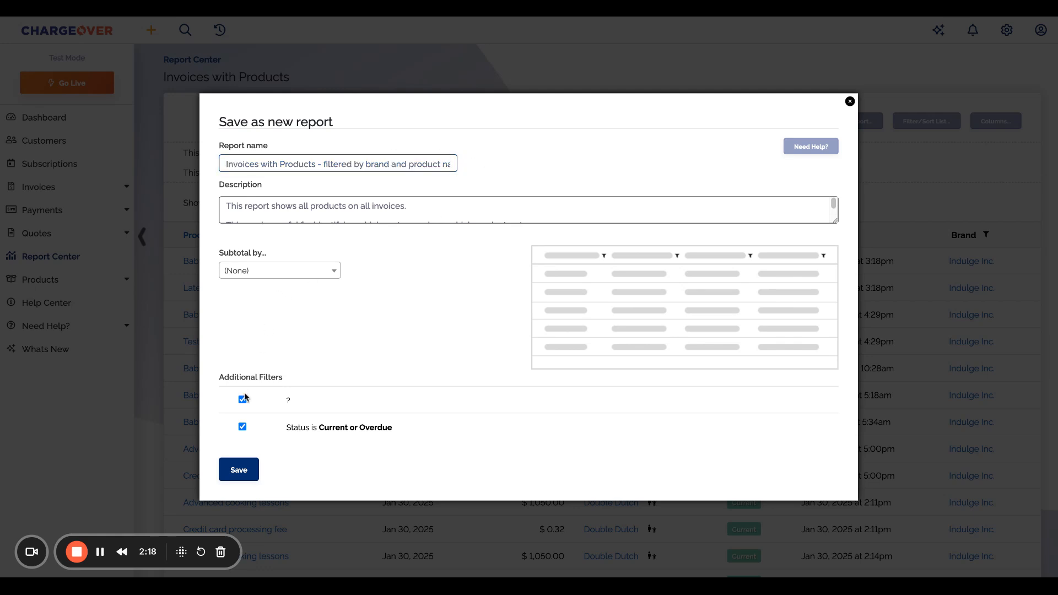
Subtotal the new report by Brand, and within those subtotals also by Product.
left_click(275, 272)
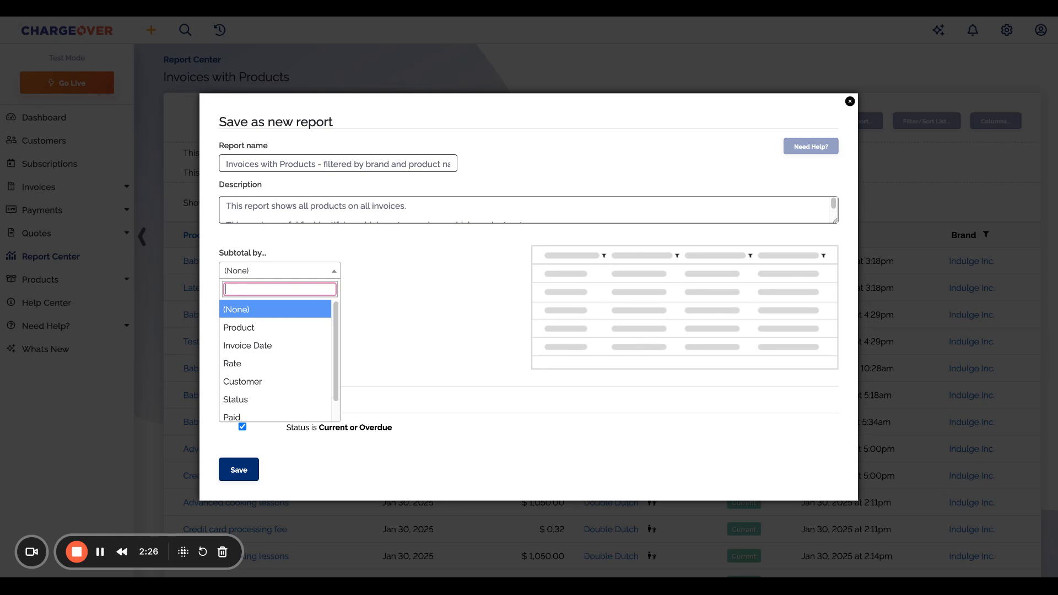
scroll(276, 356, "down", 1)
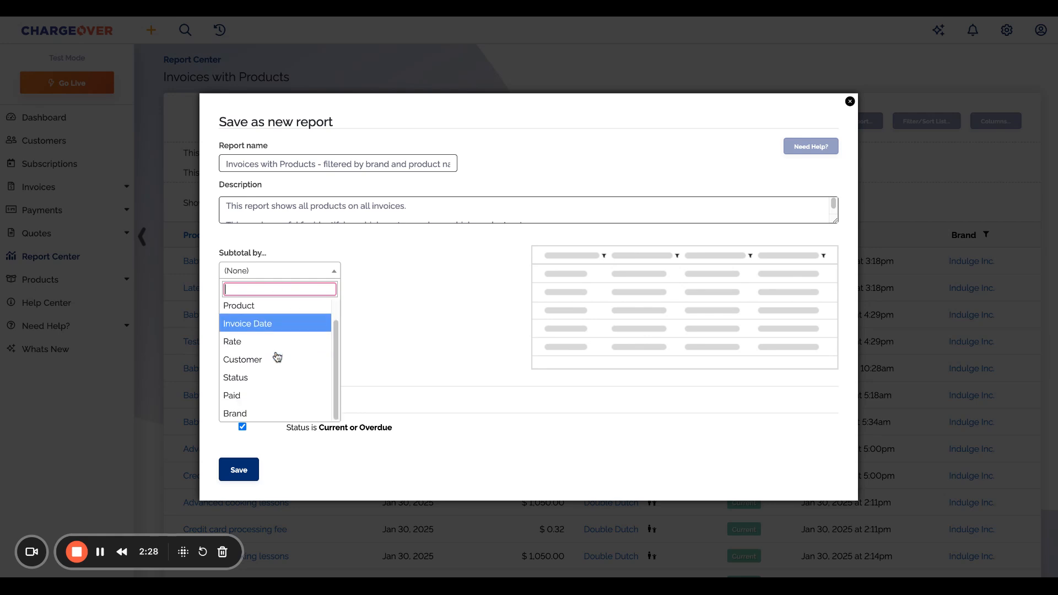
left_click(276, 411)
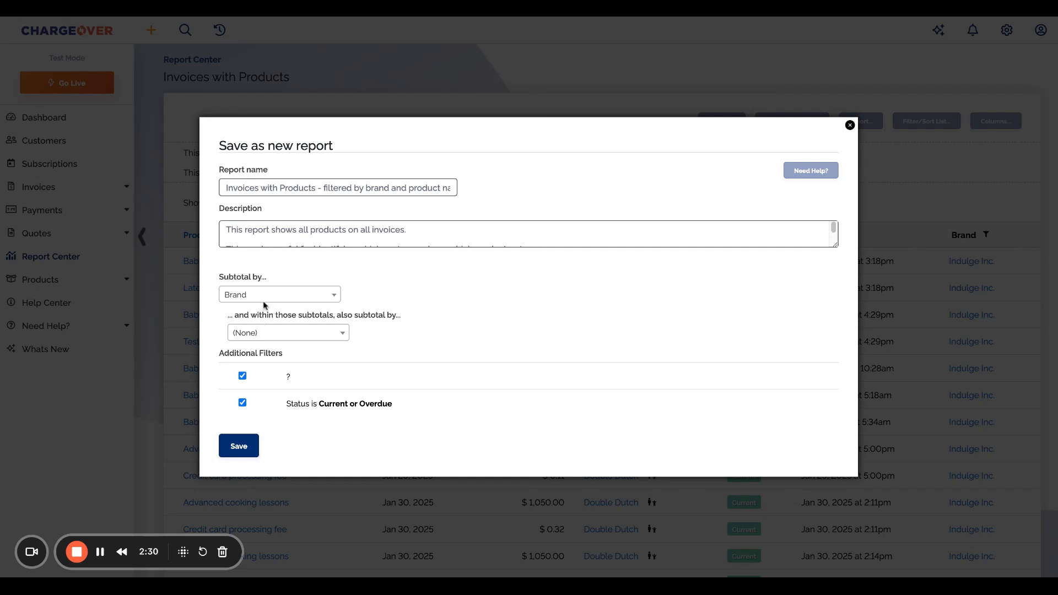
left_click(304, 332)
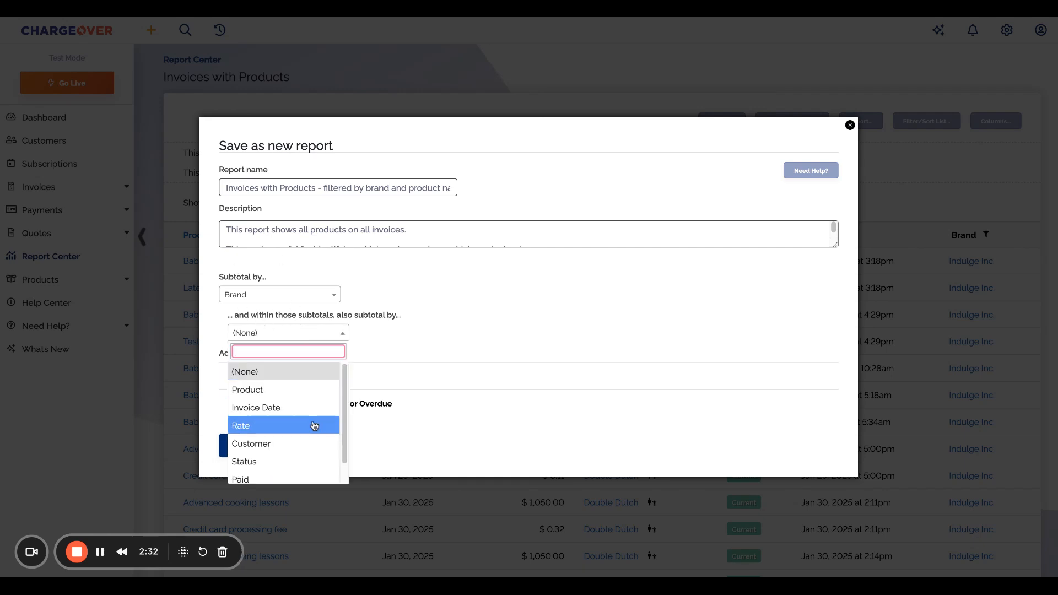
left_click(295, 378)
left_click(290, 336)
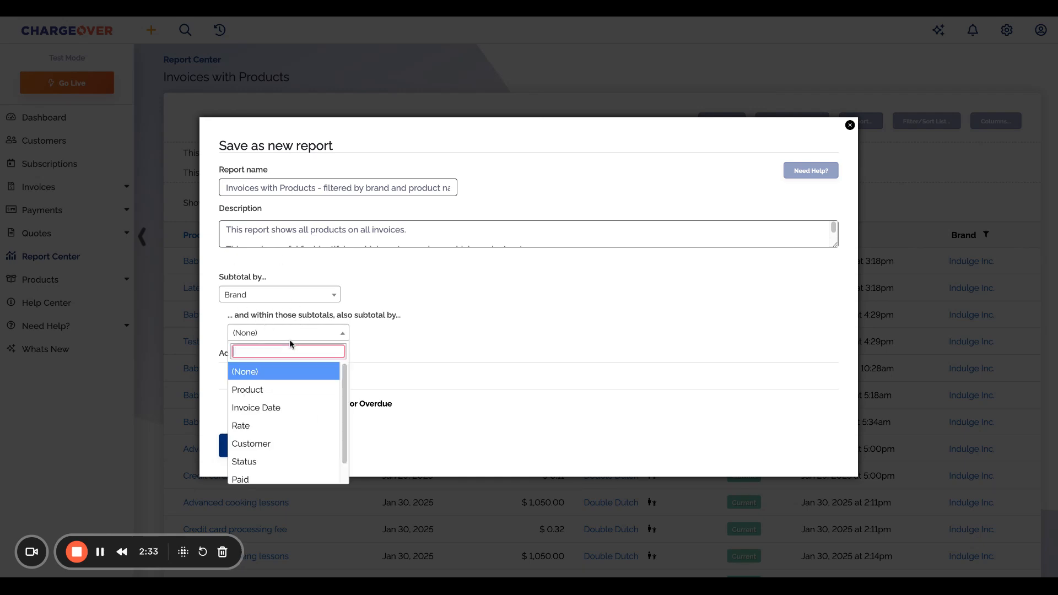
left_click(290, 390)
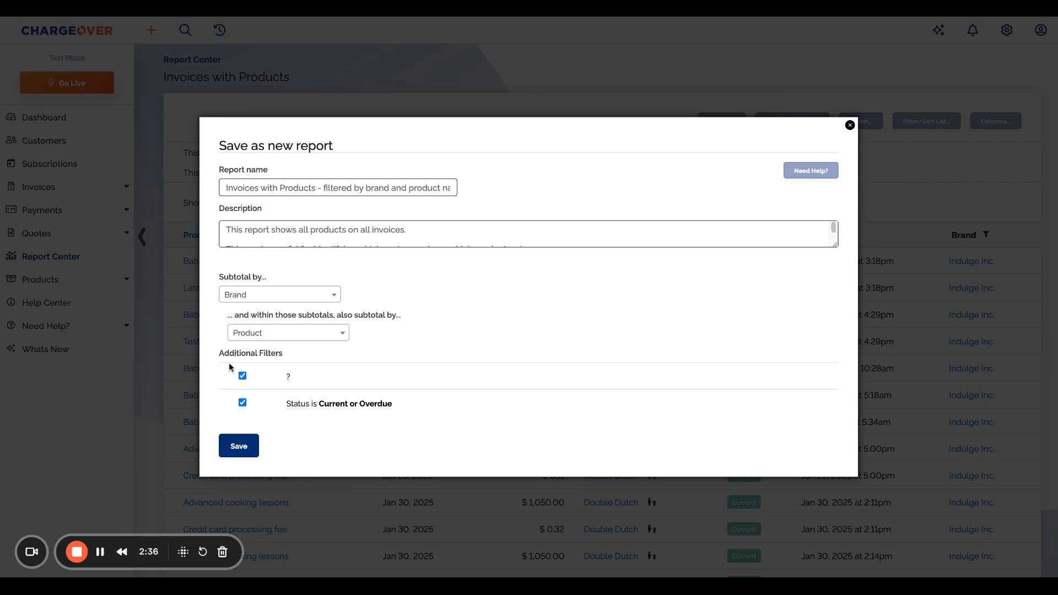
Exclude the unnamed "?" additional filter and save the new custom report.
left_click_drag(217, 354, 296, 358)
left_click(295, 358)
left_click(242, 375)
left_click_drag(285, 404, 398, 408)
left_click(398, 404)
left_click(244, 451)
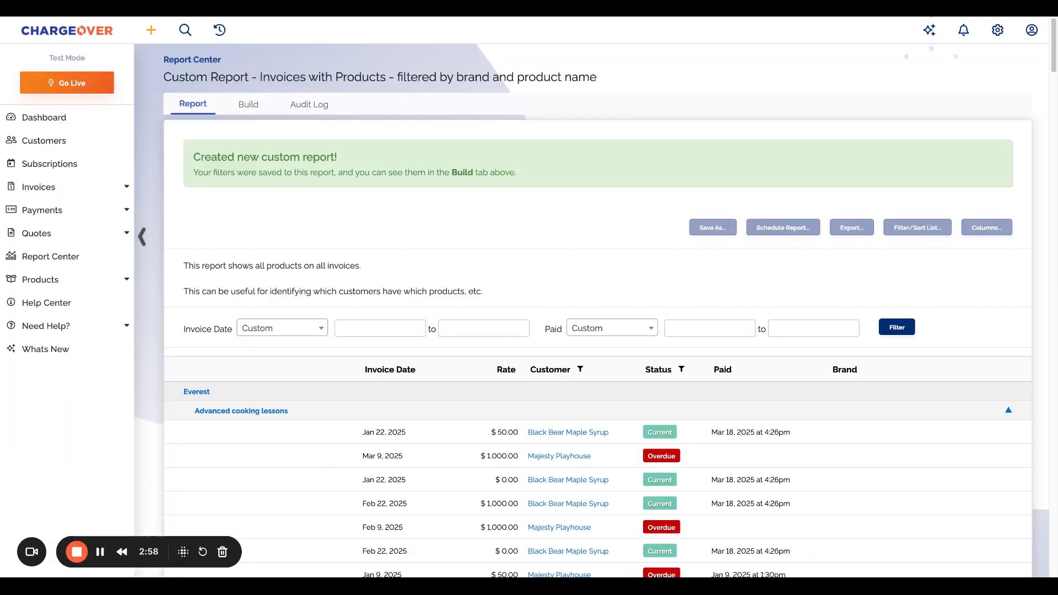
Examine the custom report's brand and product groups with their subtotals, down to the overall total.
scroll(497, 301, "down", 5)
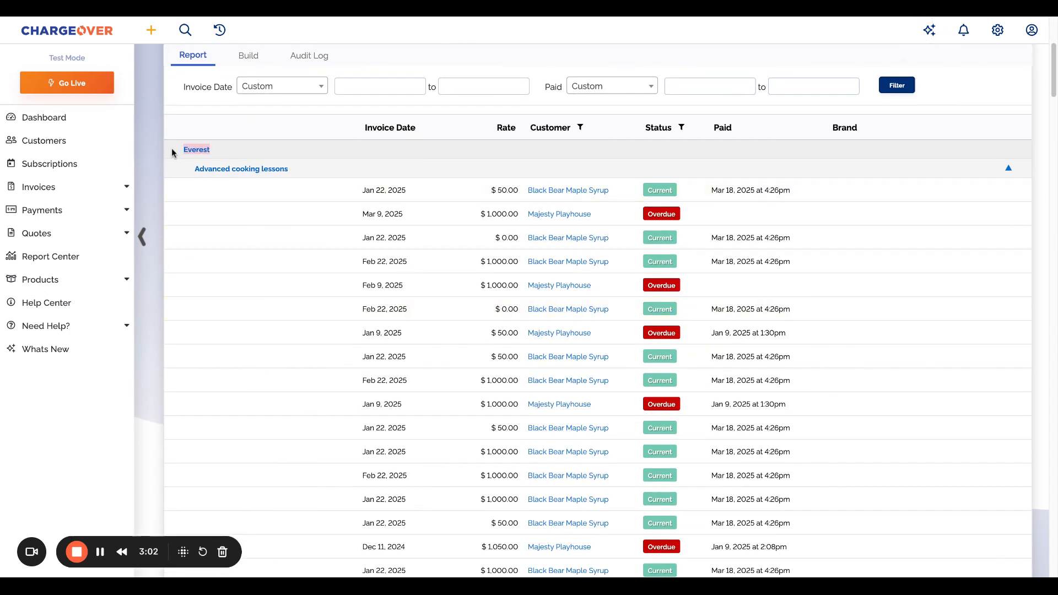
left_click(172, 149)
left_click_drag(184, 170, 308, 169)
left_click(323, 171)
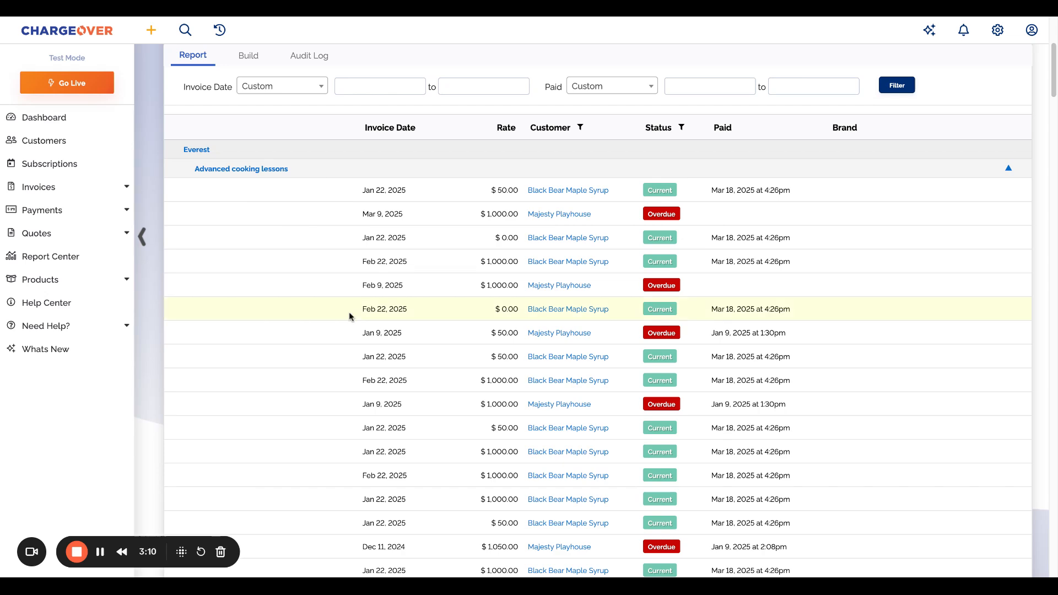
scroll(349, 316, "down", 10)
scroll(349, 316, "down", 1)
scroll(349, 316, "up", 3)
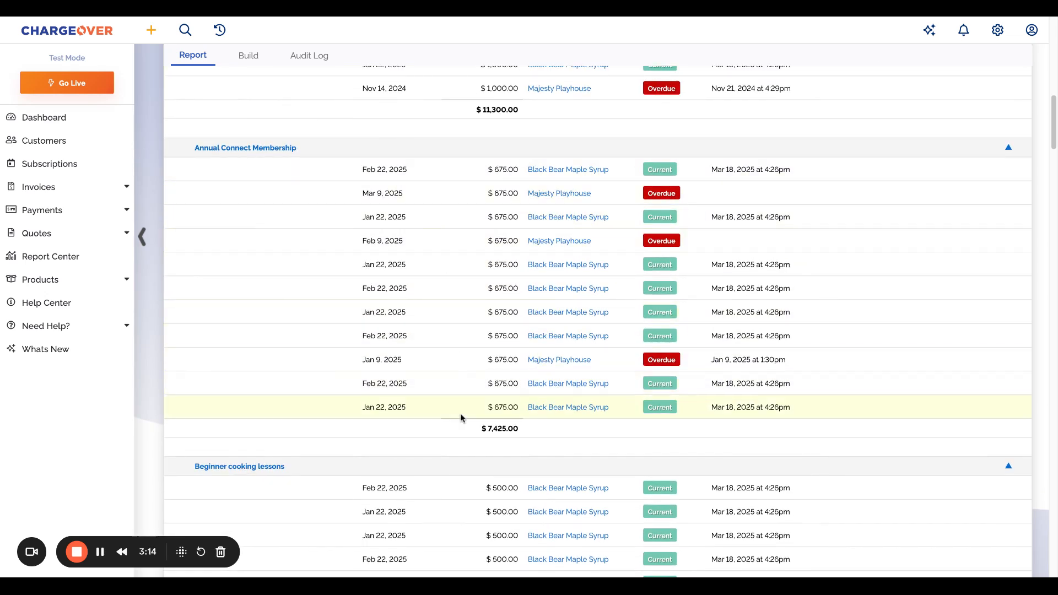
scroll(461, 416, "down", 15)
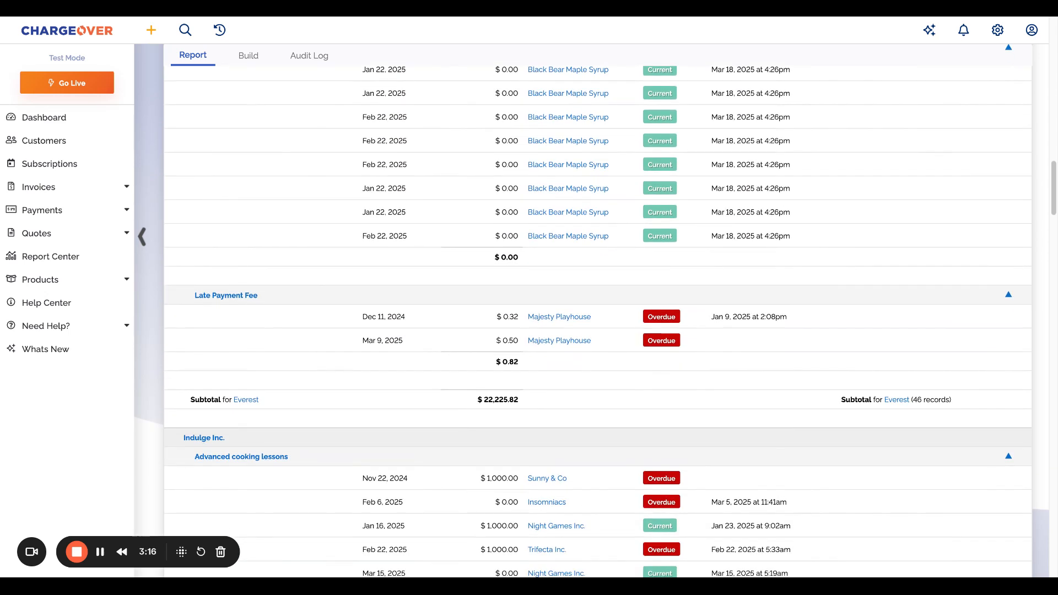
scroll(461, 418, "down", 10)
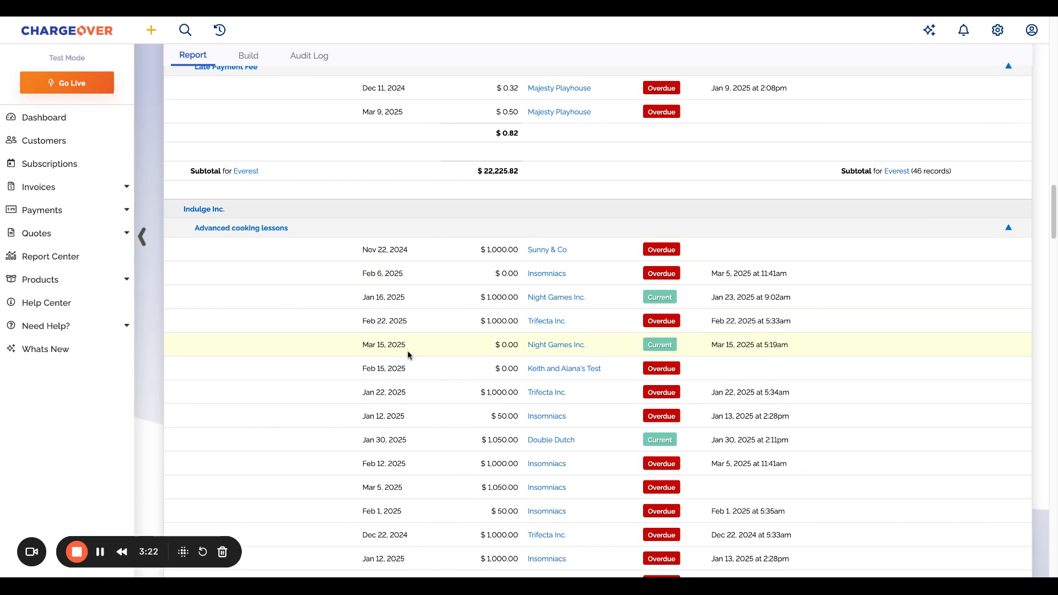
scroll(408, 351, "down", 6)
scroll(461, 390, "down", 15)
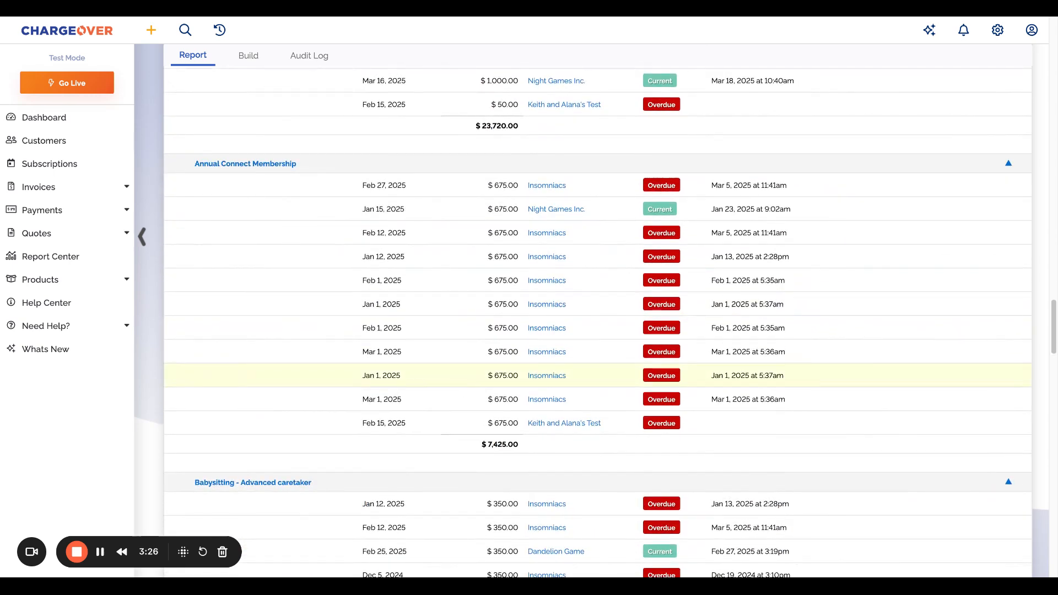
scroll(522, 375, "down", 10)
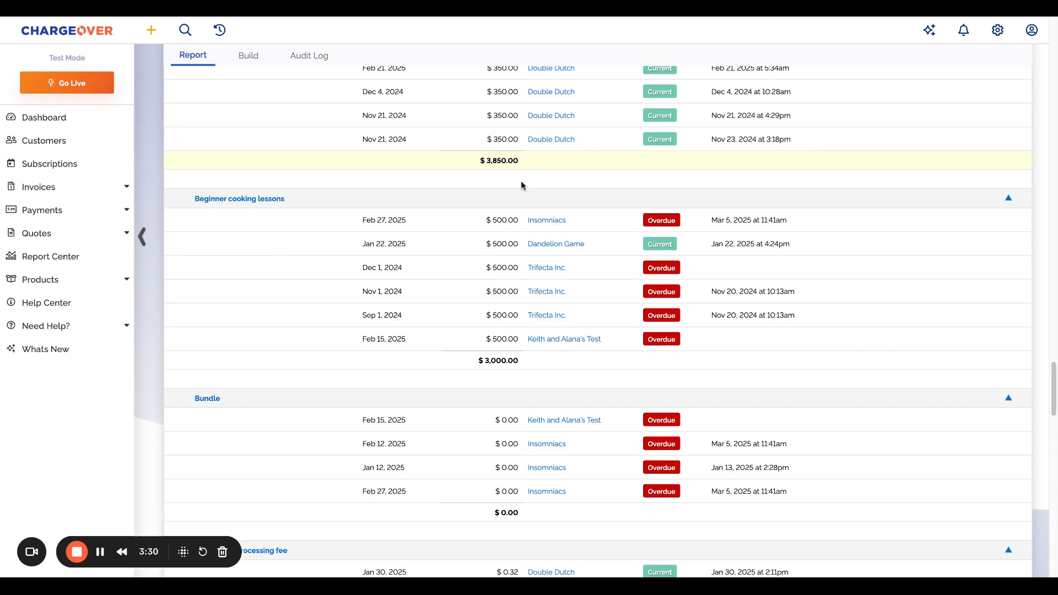
scroll(460, 276, "down", 15)
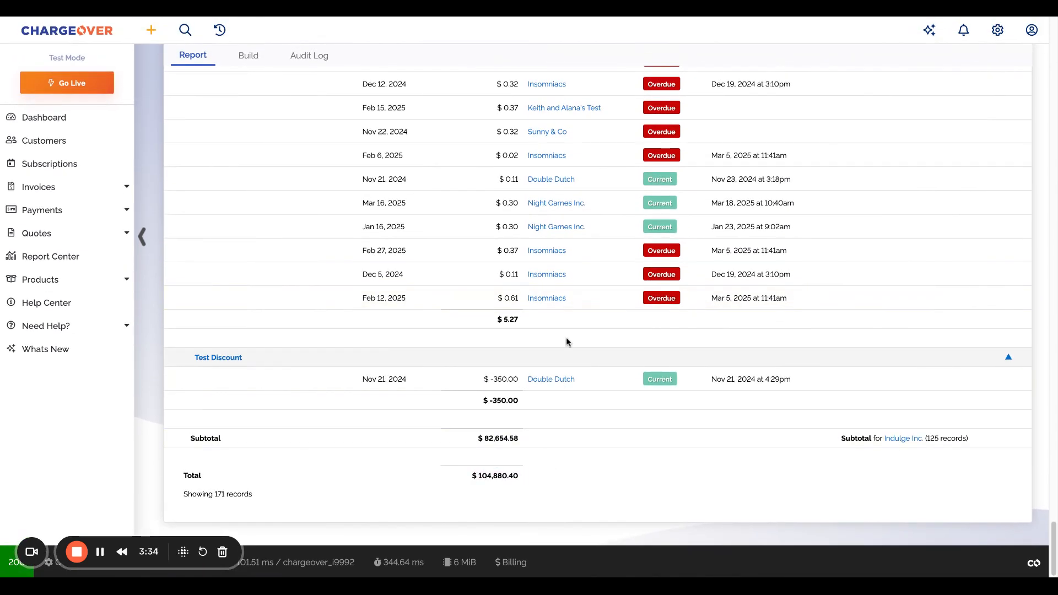
Filter the custom report to invoice dates from Mar 1, 2025 to Mar 19, 2025 and review the resulting groups.
scroll(566, 342, "up", 20)
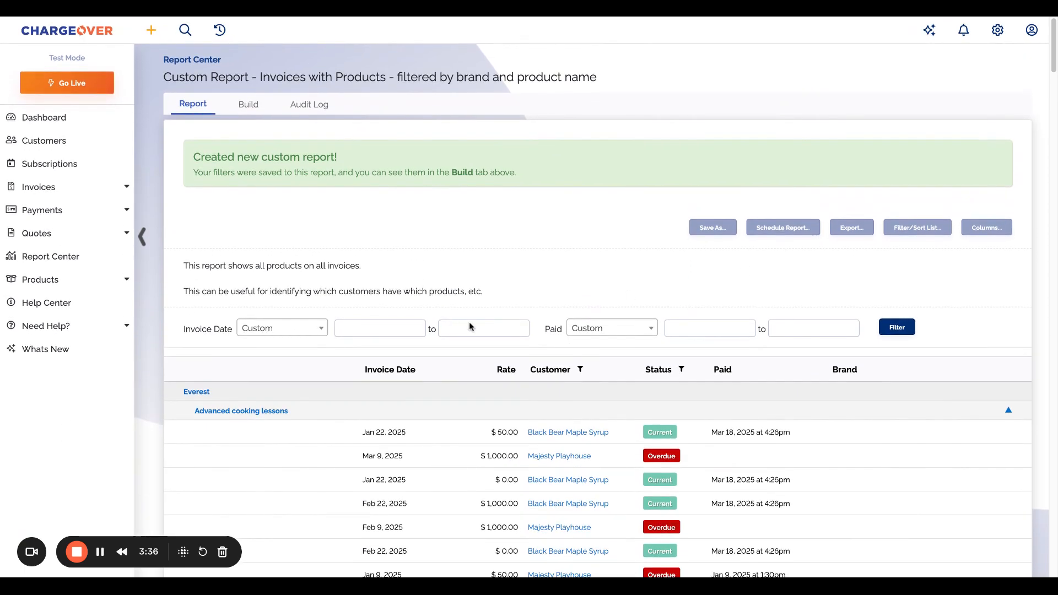
left_click(373, 331)
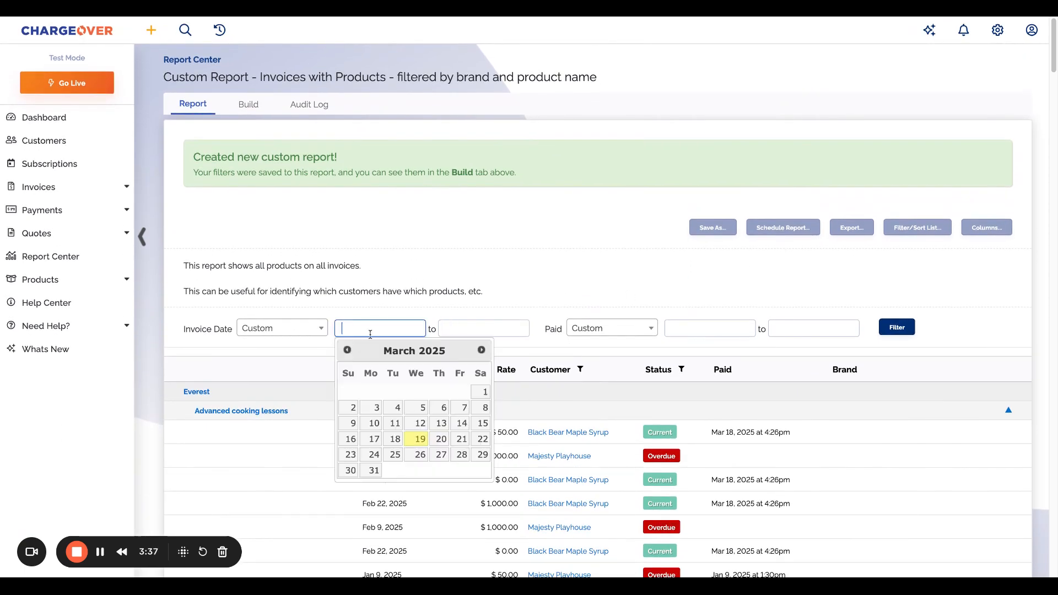
left_click(480, 391)
left_click(481, 327)
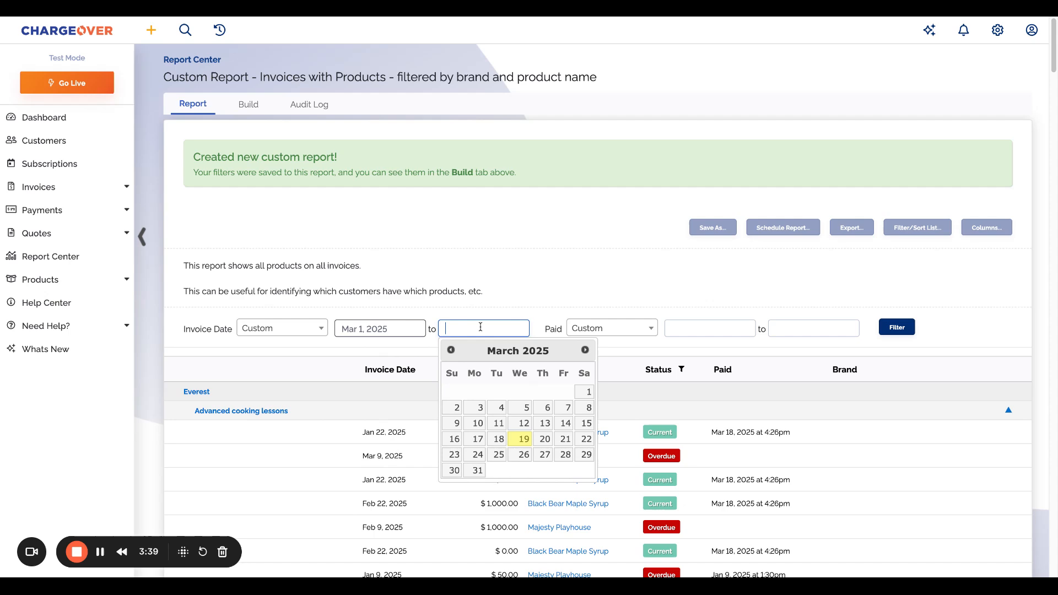
left_click(522, 439)
left_click(906, 328)
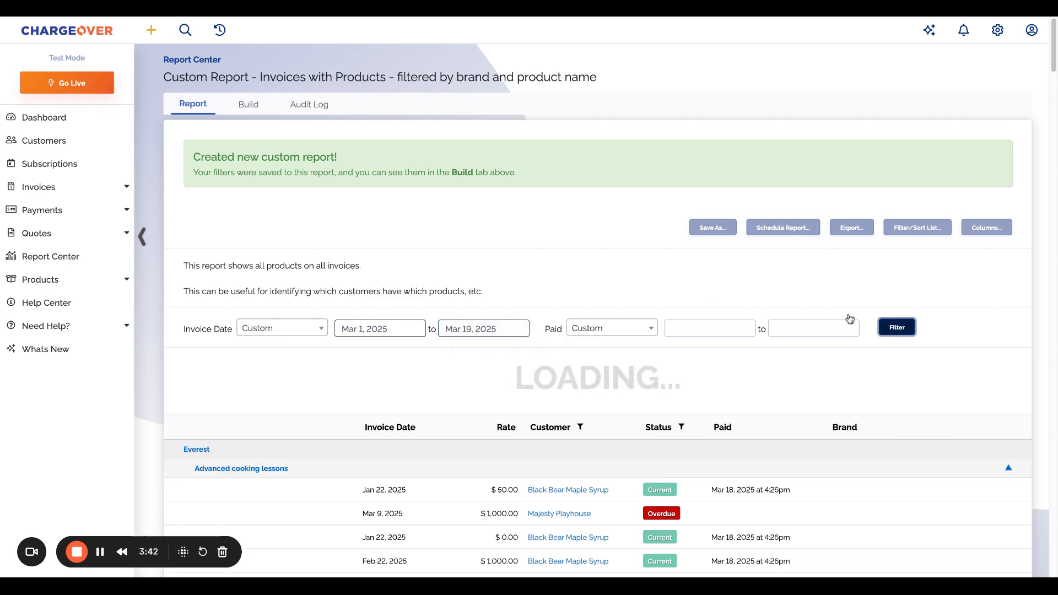
scroll(528, 296, "down", 10)
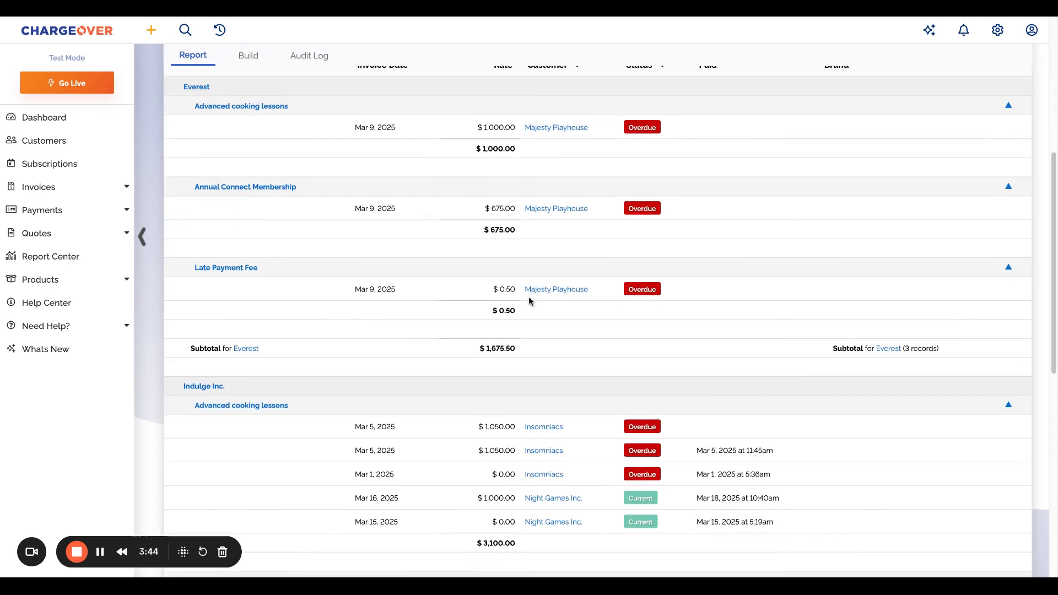
scroll(528, 296, "up", 10)
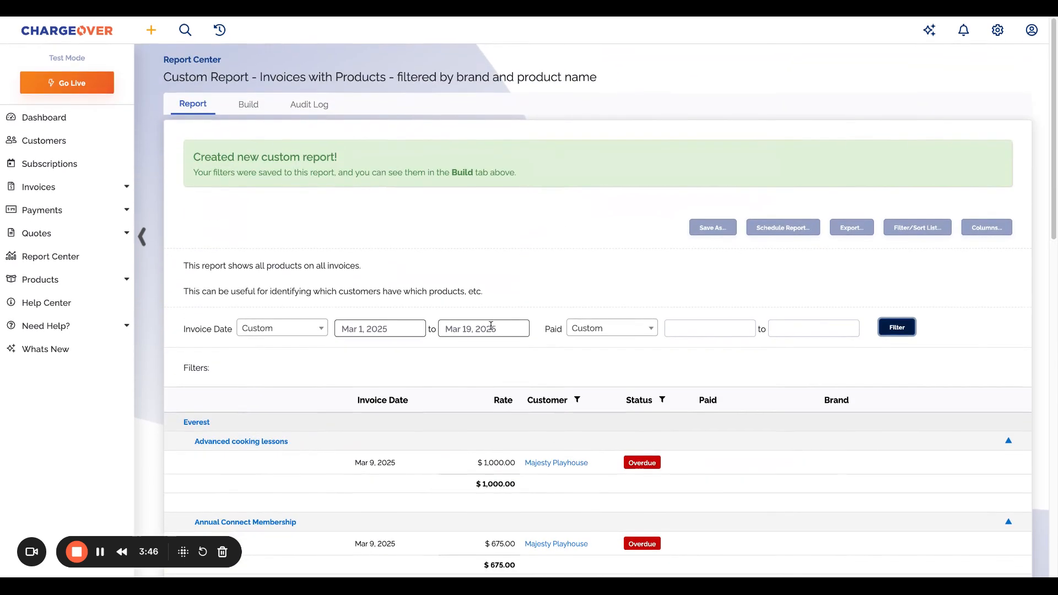
Clear both the start and end dates of the report's invoice date range.
left_click(484, 328)
key("BackSpace")
left_click_drag(392, 328, 299, 330)
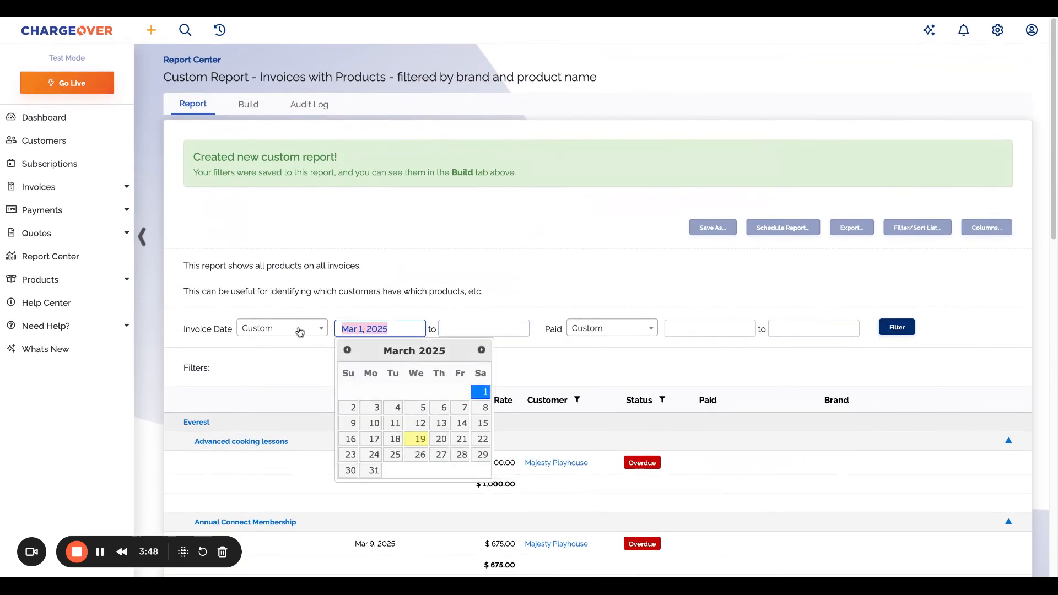
key("BackSpace")
left_click(580, 340)
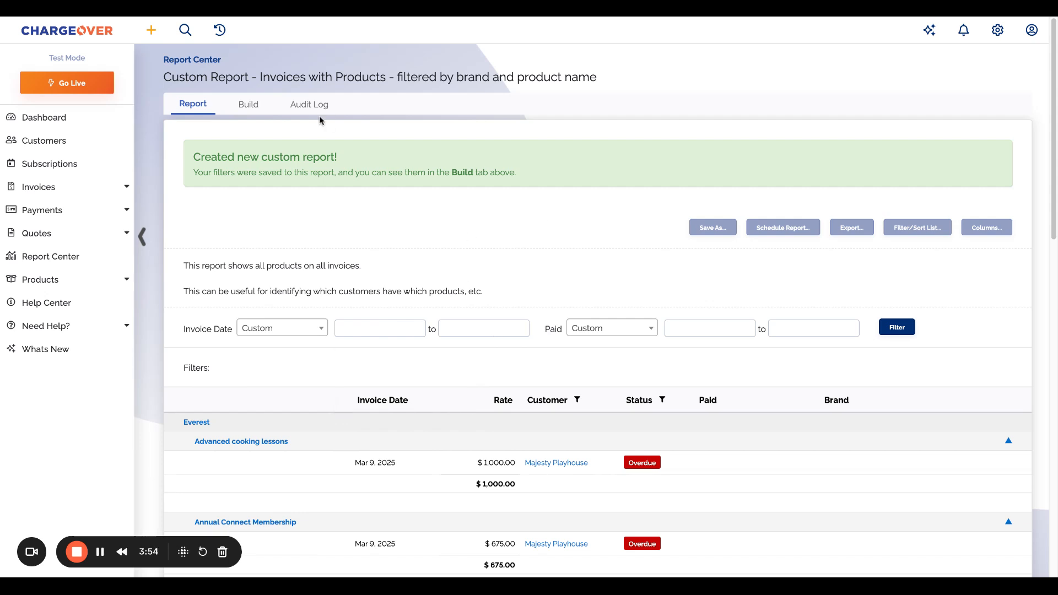
Examine the custom report's build details, checking its saved report filters and its subtotal fields.
left_click(248, 105)
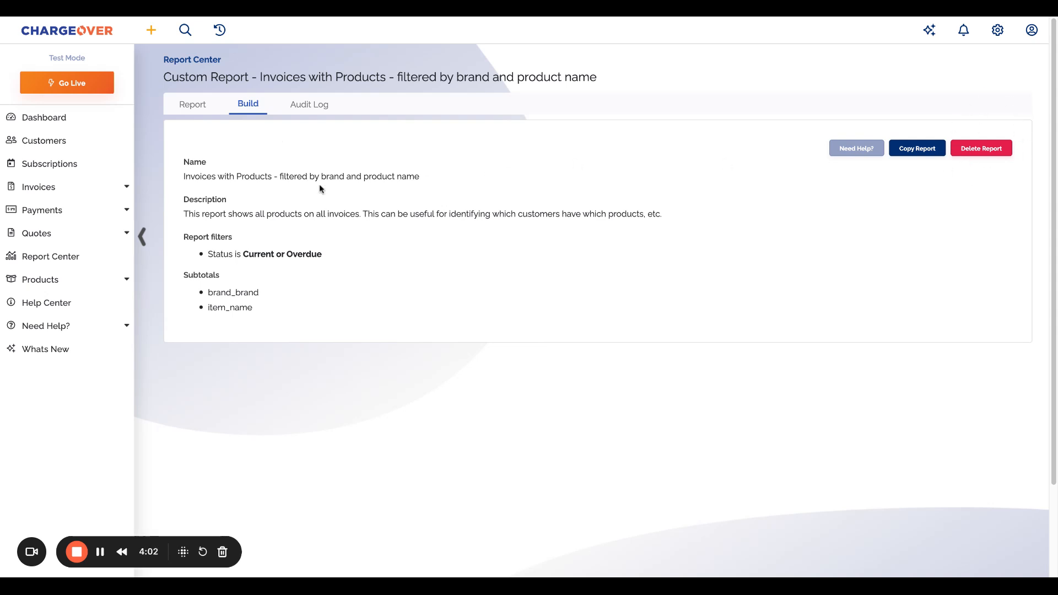
left_click_drag(184, 235, 241, 236)
left_click(241, 236)
left_click_drag(206, 254, 322, 257)
left_click(234, 252)
double_click(184, 275)
left_click(261, 275)
left_click_drag(239, 314, 204, 293)
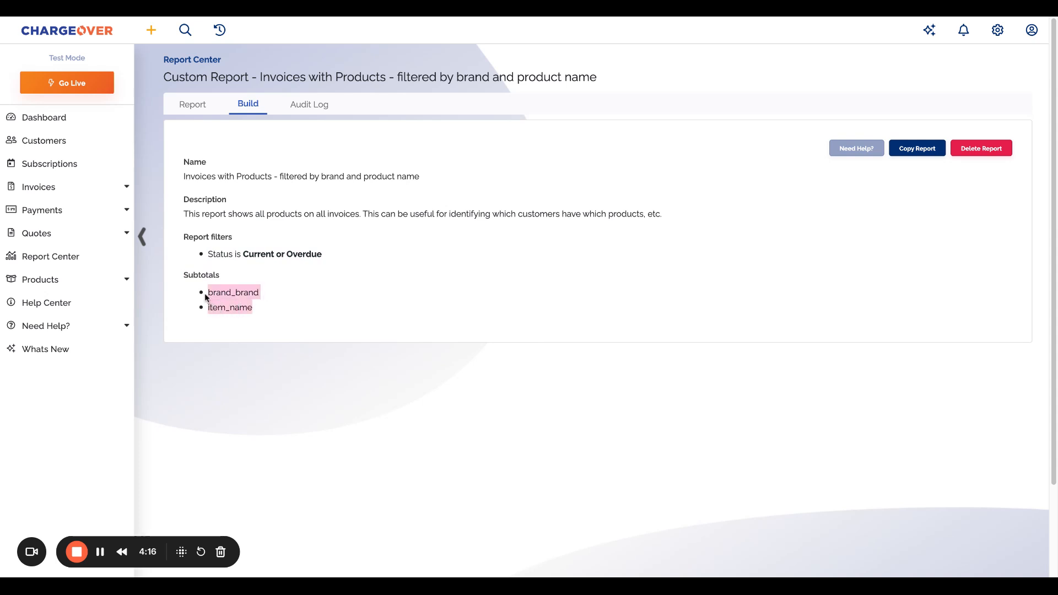
left_click(204, 292)
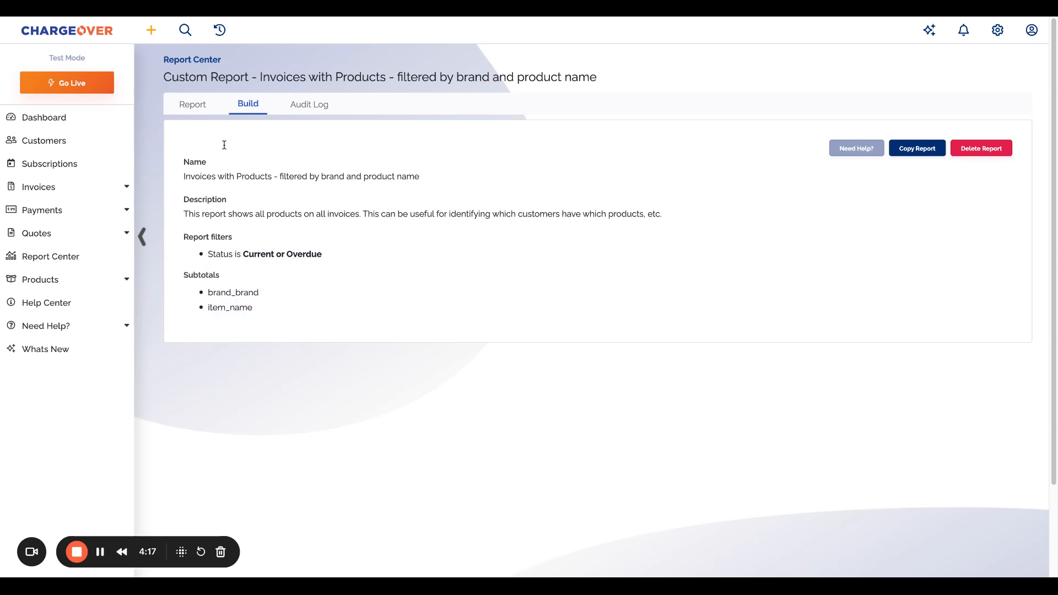
Check the custom report's audit log for what was changed, when, and by whom.
left_click(315, 108)
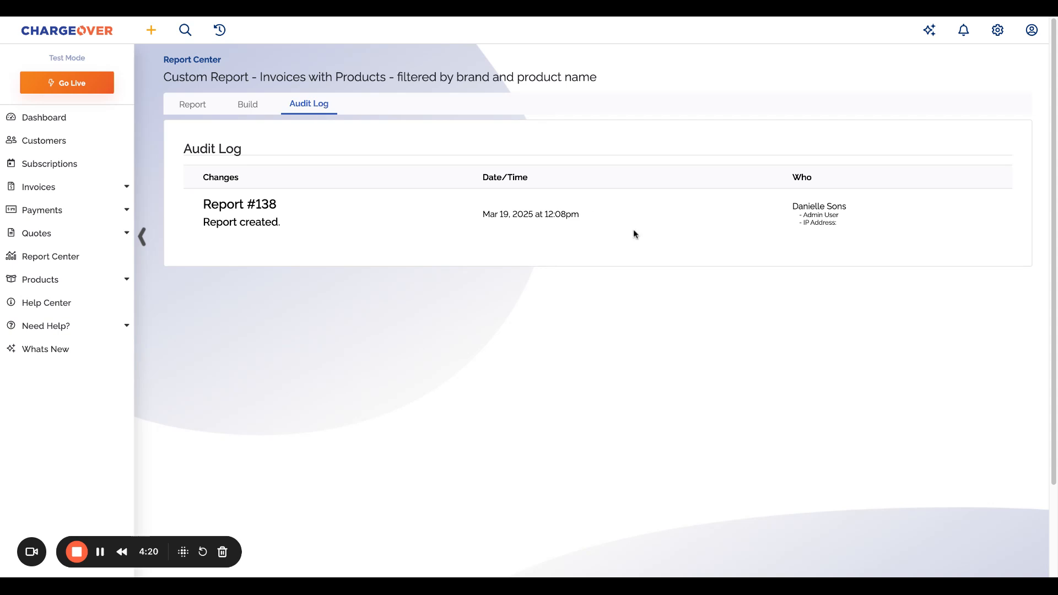
left_click_drag(841, 222, 781, 196)
left_click(781, 196)
Return to the report results and reapply the filter with the invoice and paid dates left empty.
left_click(197, 110)
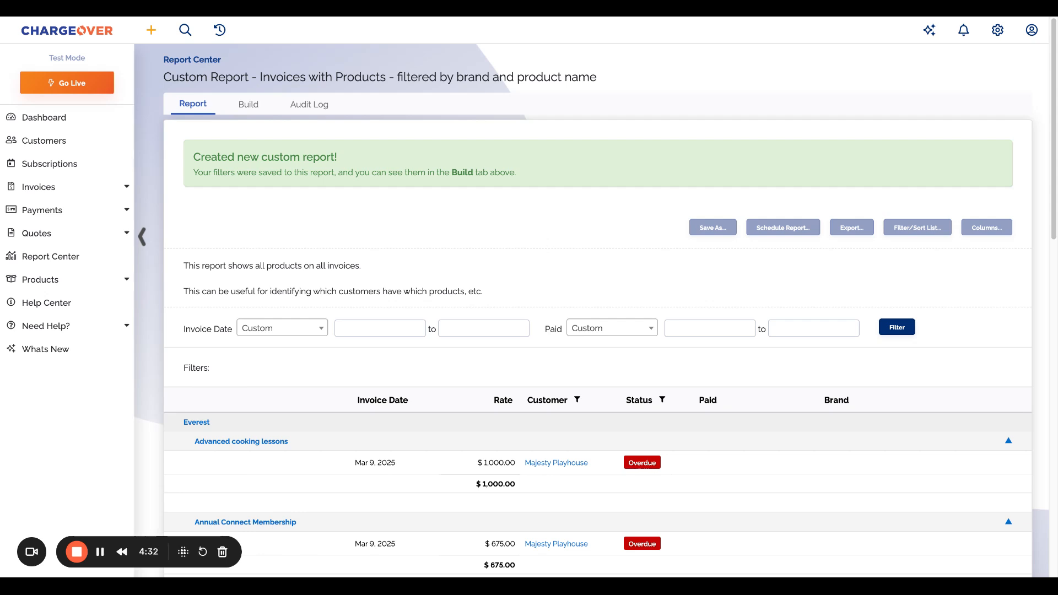
left_click(897, 327)
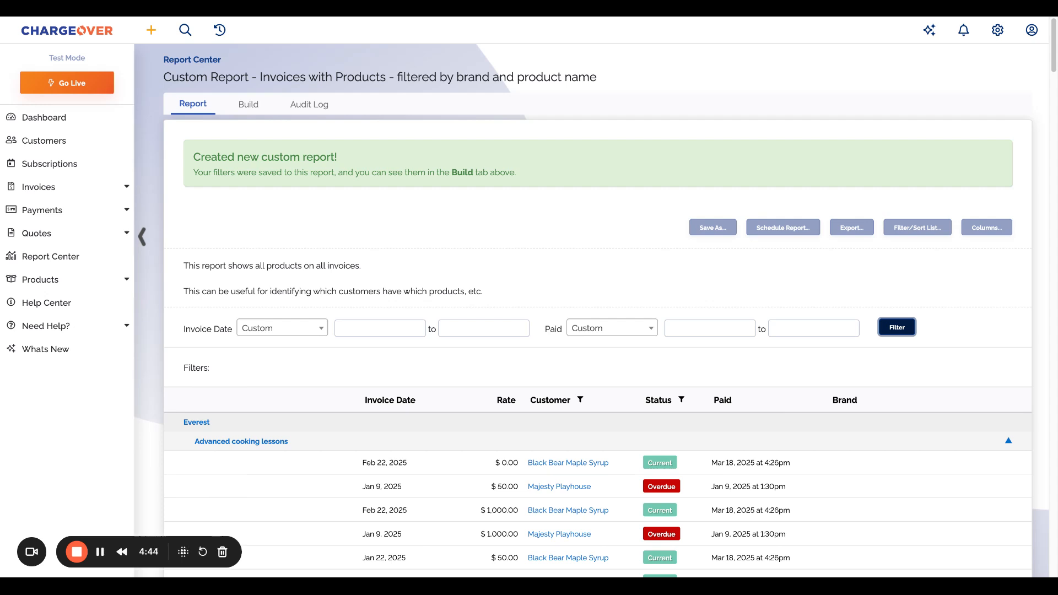
left_click_drag(498, 289, 327, 286)
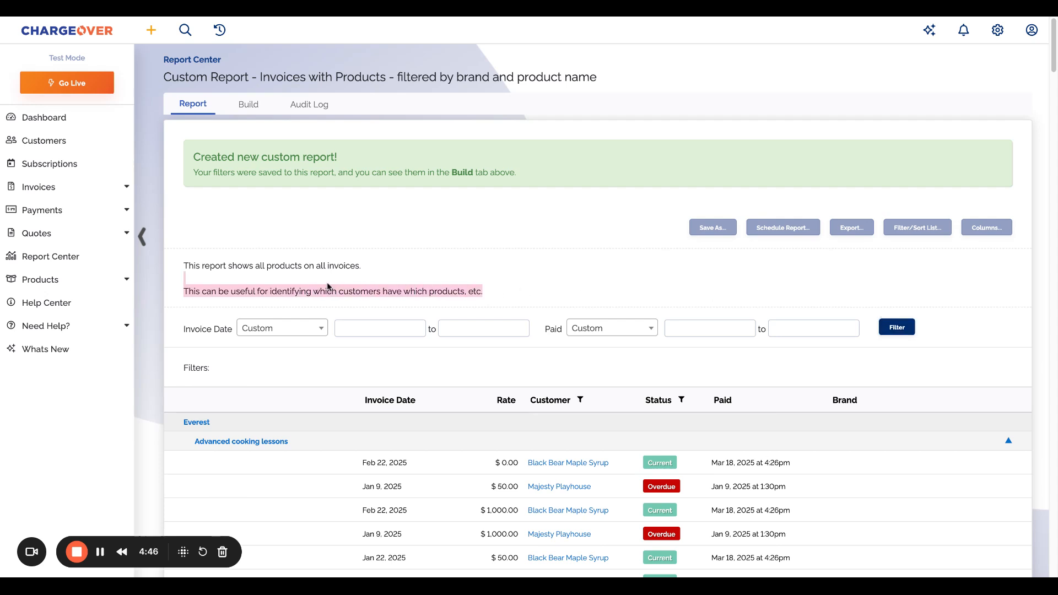
left_click(327, 284)
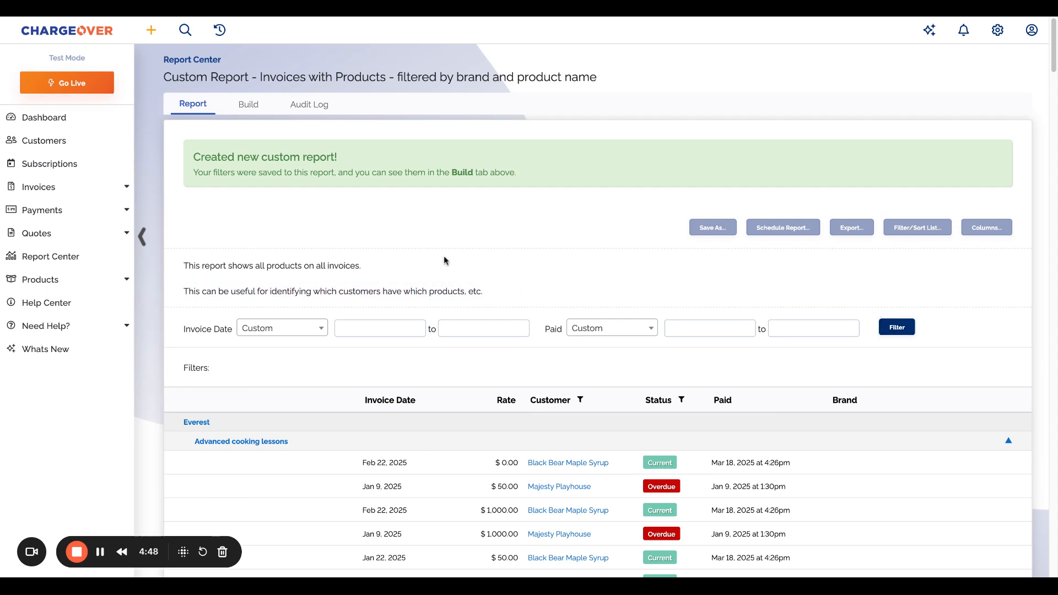